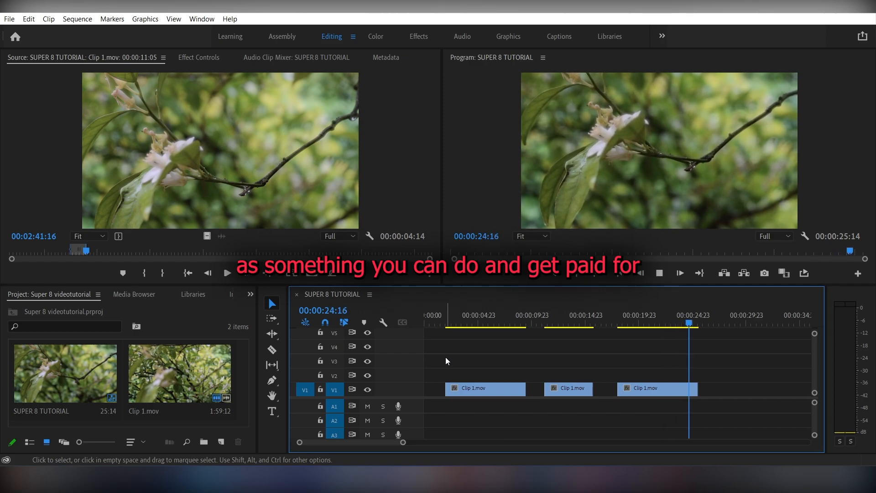
# Step: After playing the sequence, import the MBP SUPER 8 PACK 4k folder and open its new bin
pyautogui.press('space')
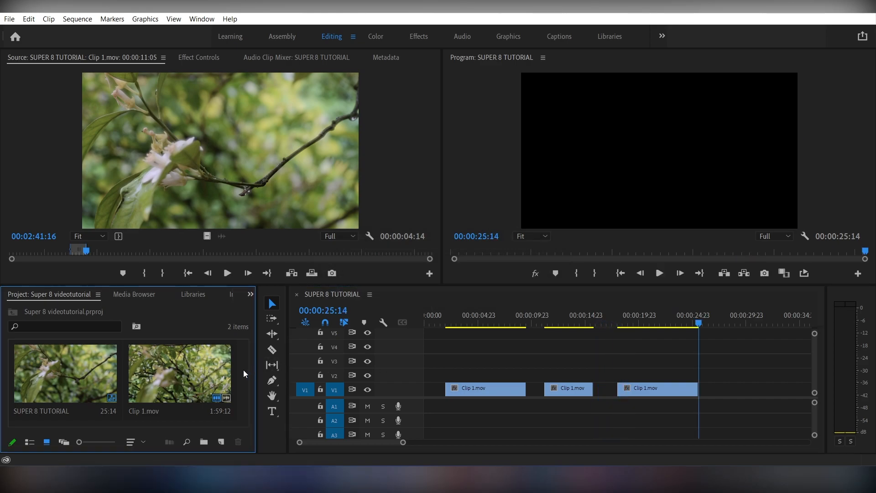
pyautogui.doubleClick(243, 370)
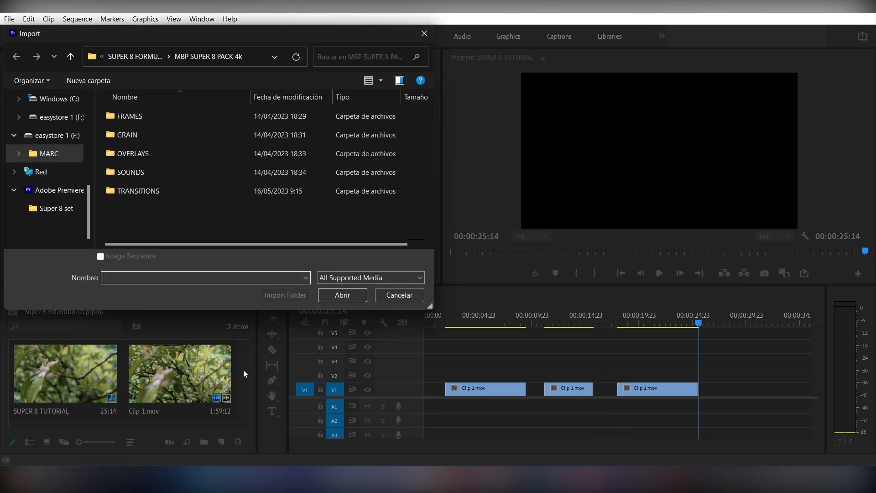
pyautogui.click(111, 50)
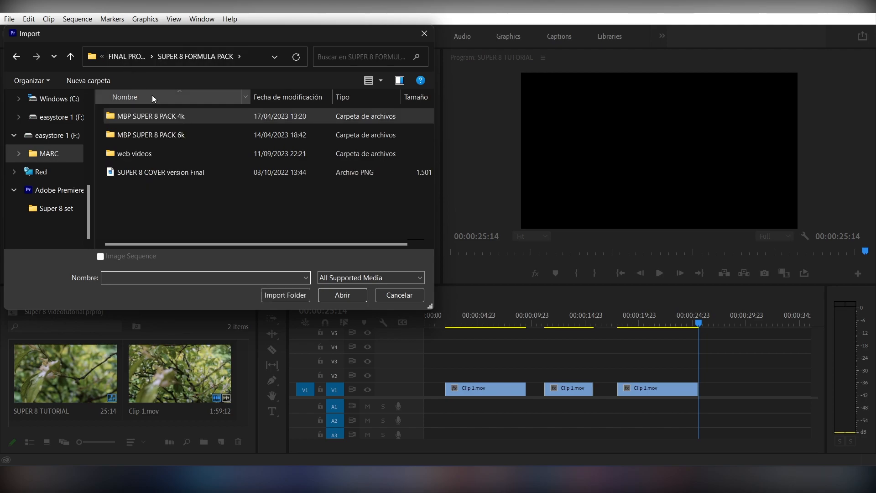
pyautogui.click(286, 295)
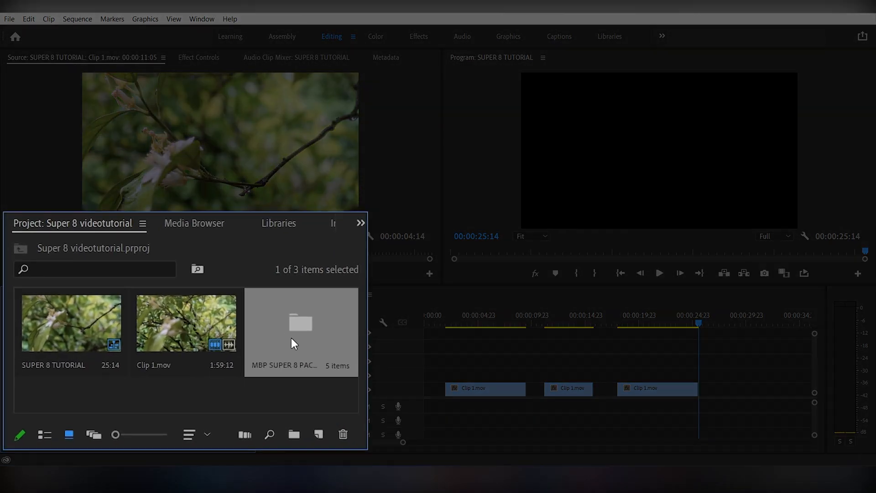
pyautogui.doubleClick(202, 377)
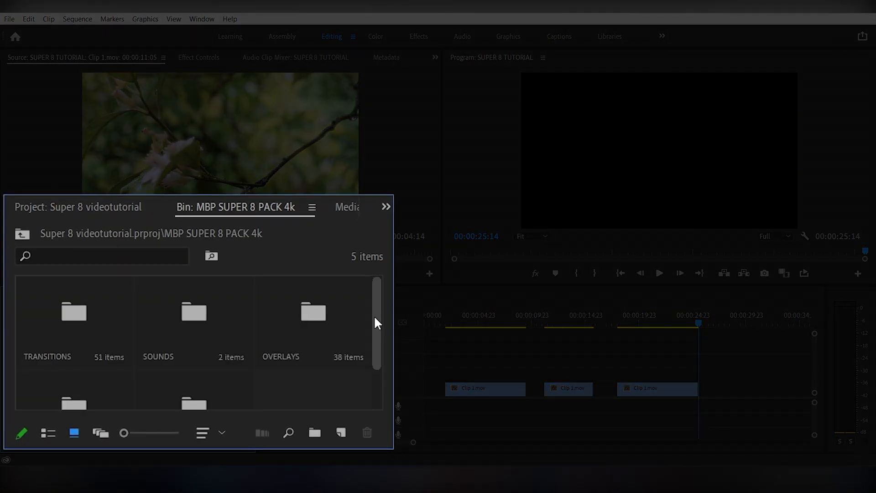
pyautogui.scroll(-2, 248, 396)
pyautogui.scroll(2, 381, 361)
pyautogui.scroll(-2, 371, 275)
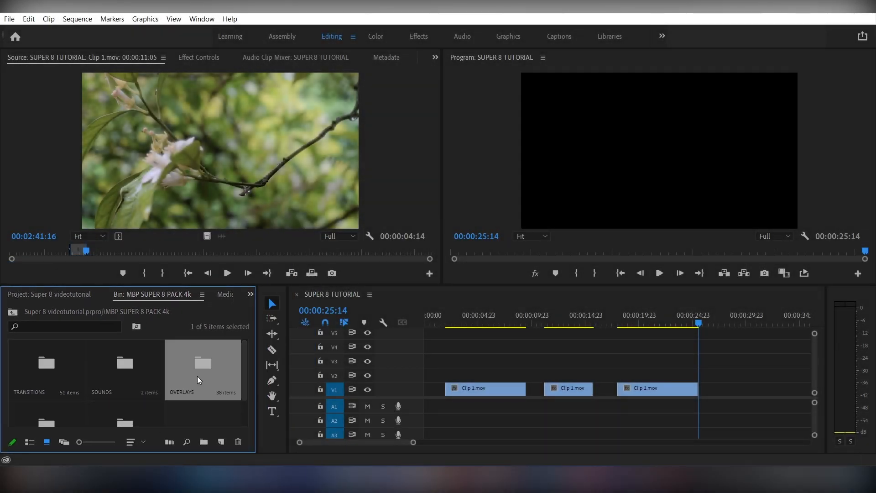
# Step: Open the OVERLAYS bin and preview Overlay 04 (multiply).mov in the Source monitor
pyautogui.doubleClick(197, 376)
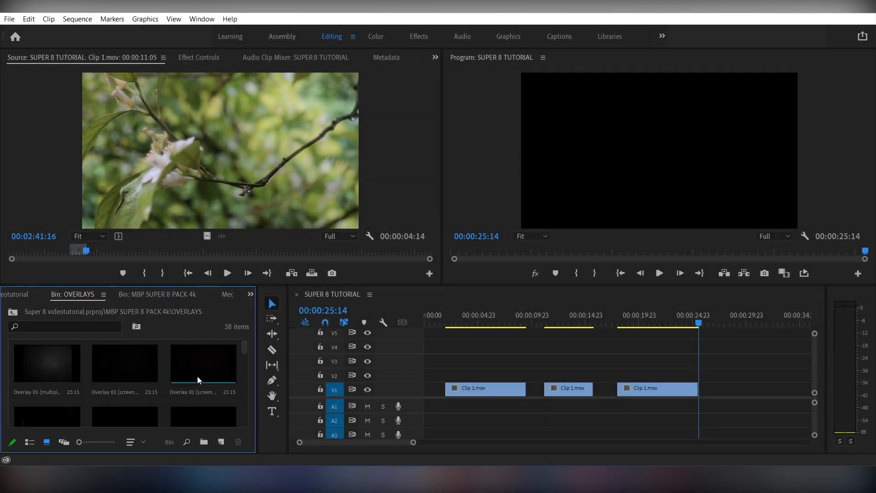
pyautogui.moveTo(247, 352); pyautogui.dragTo(248, 414)
pyautogui.moveTo(865, 130)
pyautogui.mouseDown()
pyautogui.moveTo(865, 179)
pyautogui.moveTo(865, 123)
pyautogui.mouseUp()
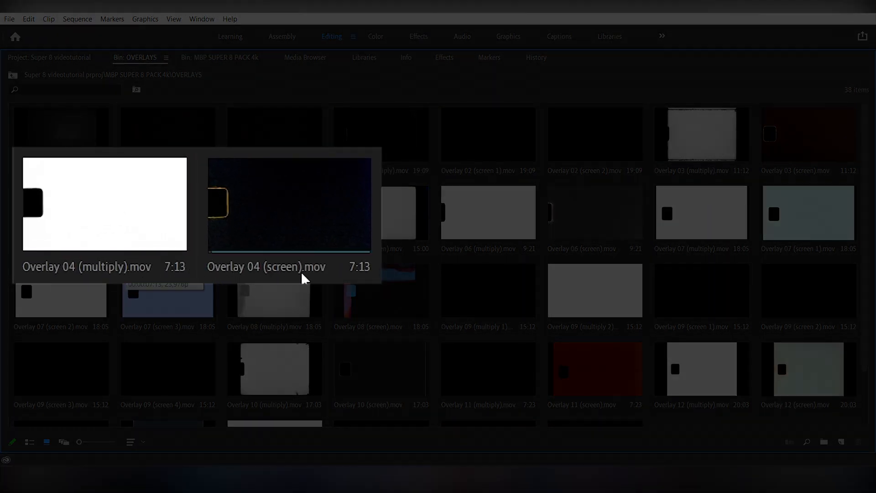
pyautogui.click(122, 196)
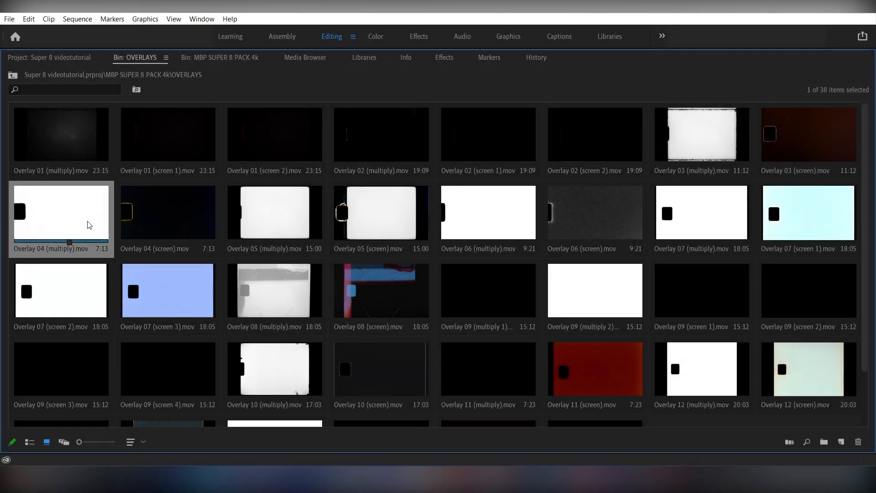
pyautogui.doubleClick(86, 225)
pyautogui.moveTo(42, 254); pyautogui.dragTo(29, 255)
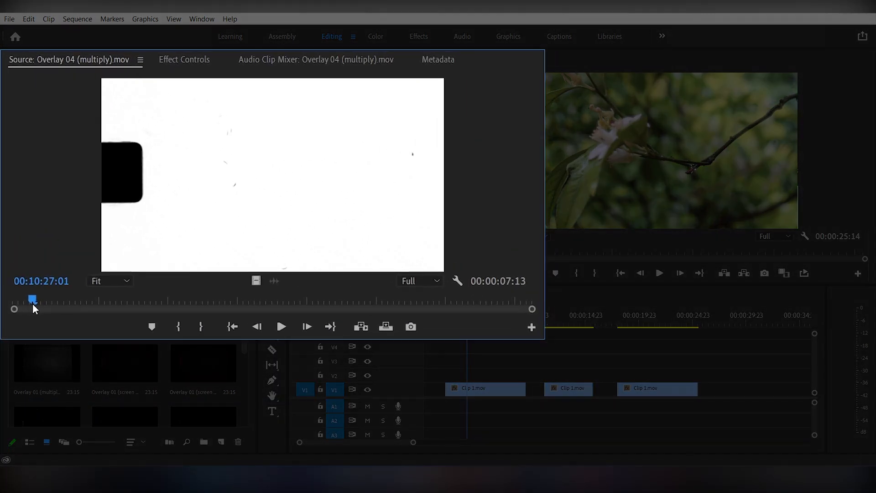
pyautogui.press('space')
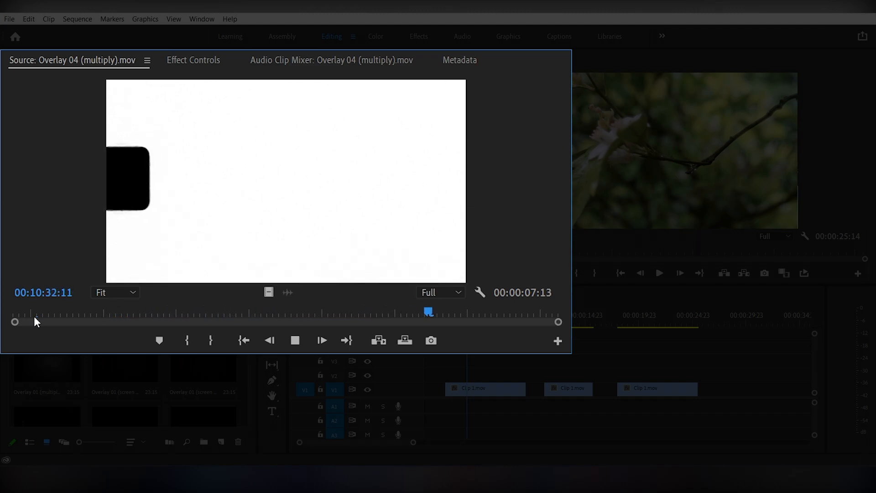
pyautogui.press('space')
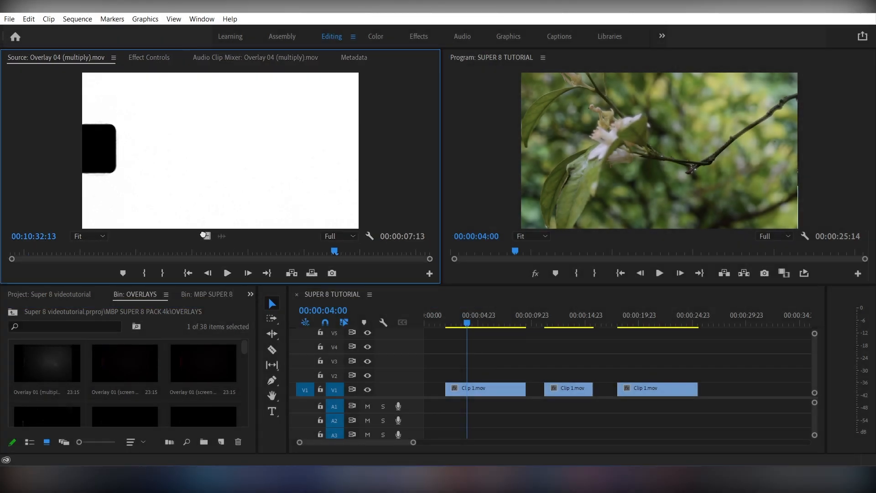
# Step: Place Overlay 04 (multiply).mov on V2 above the first Clip 1 with Multiply blend mode
pyautogui.moveTo(443, 298); pyautogui.dragTo(466, 373)
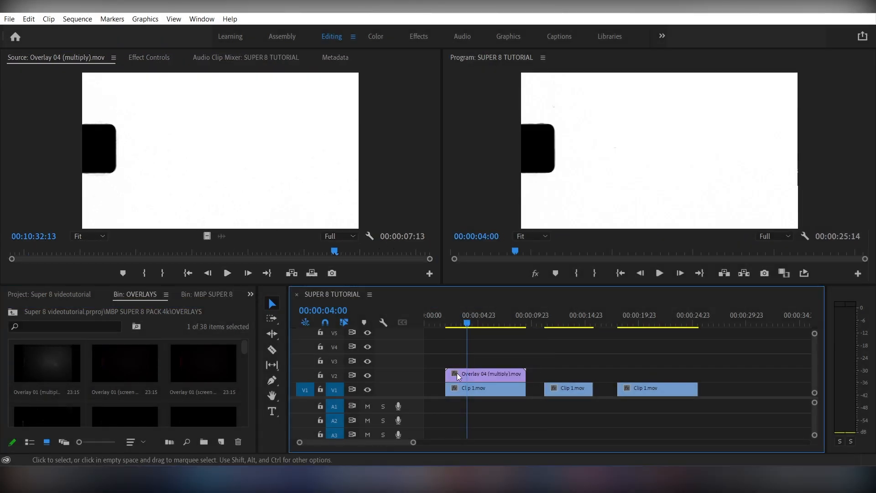
pyautogui.click(465, 373)
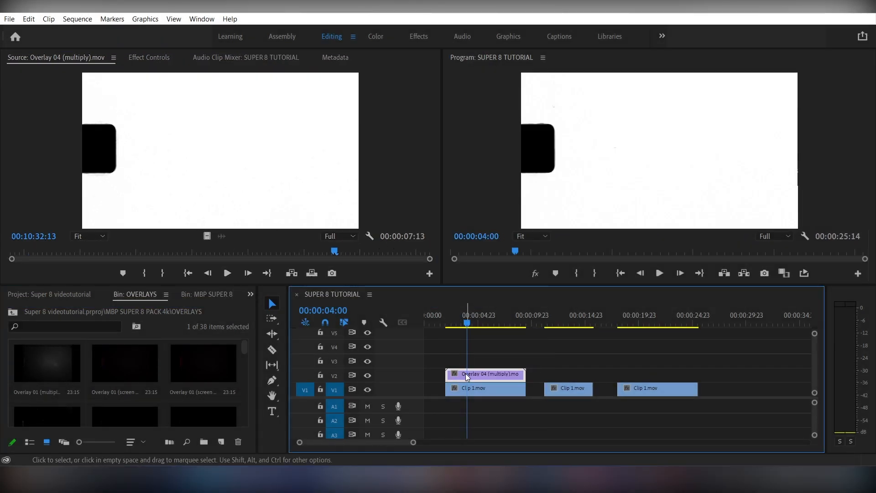
pyautogui.click(152, 56)
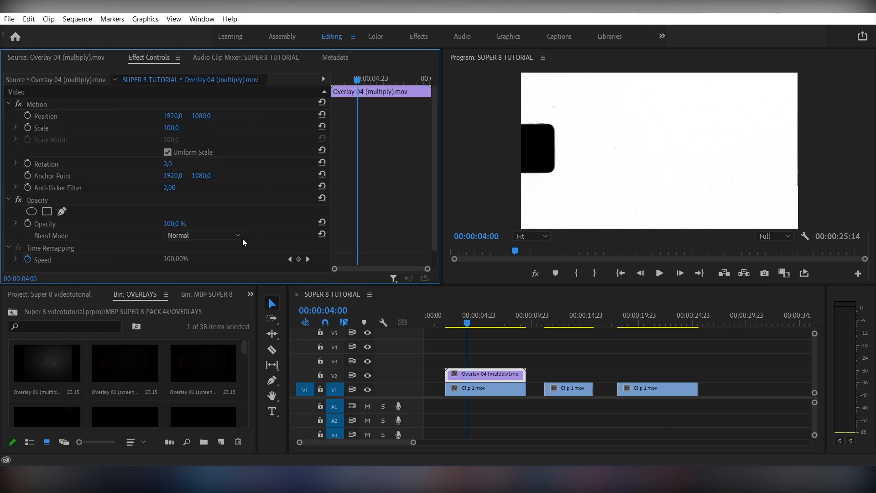
pyautogui.click(186, 235)
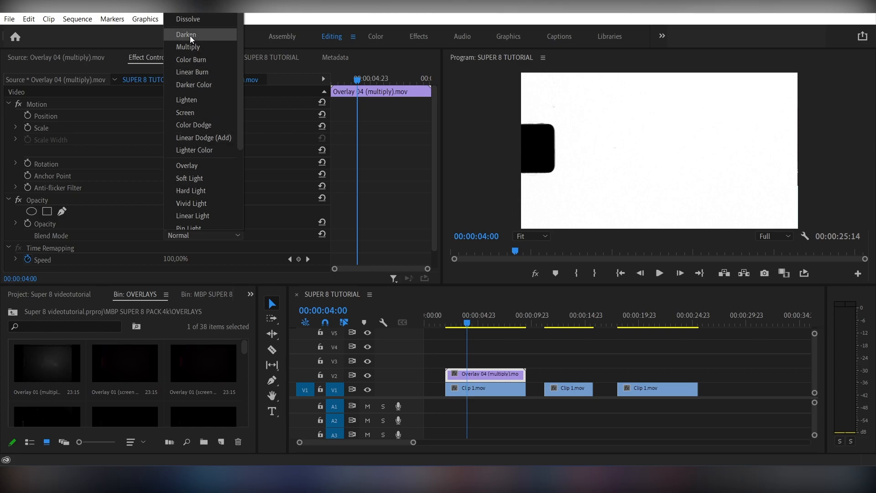
pyautogui.click(190, 47)
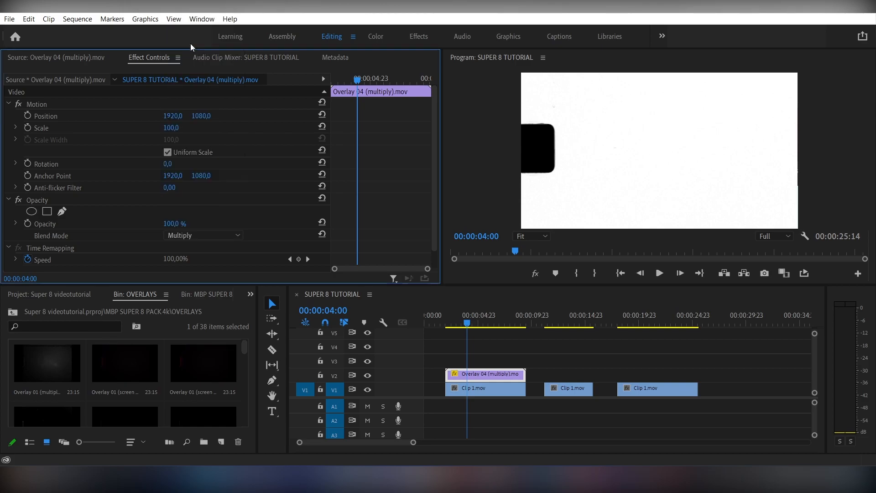
# Step: Preview the multiply overlay playing from 00:00:02:20
pyautogui.click(456, 315)
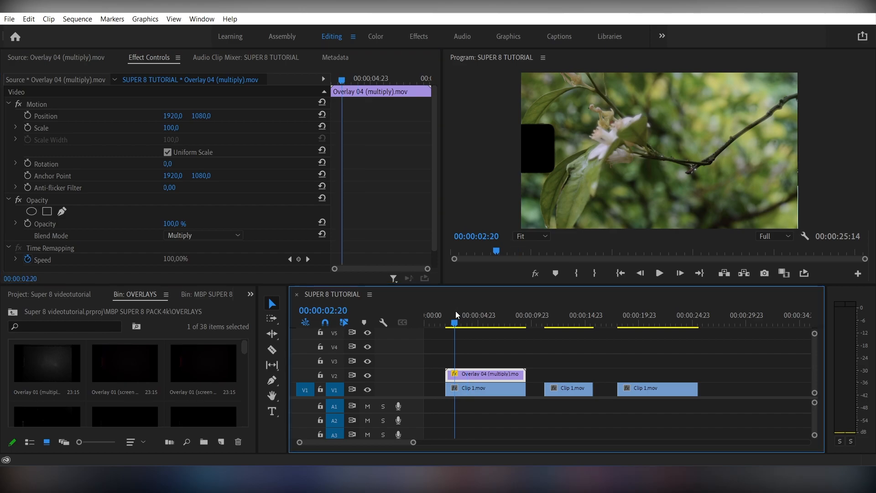
pyautogui.press('space')
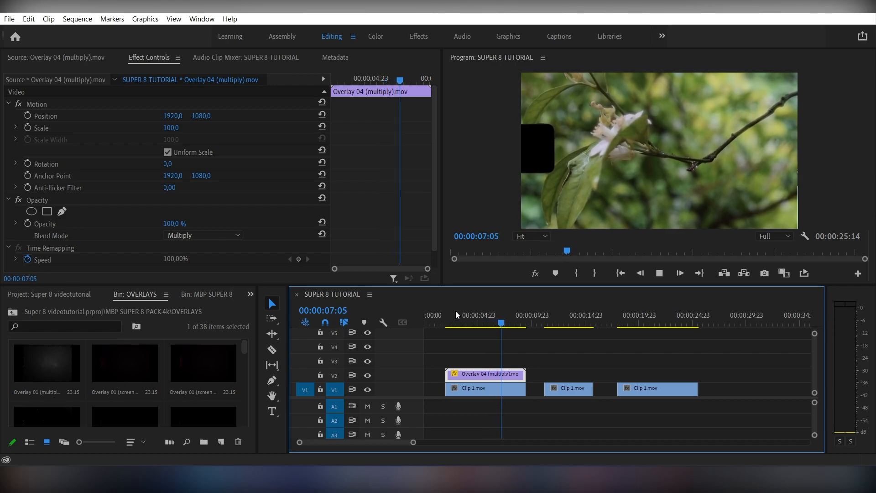
pyautogui.press('space')
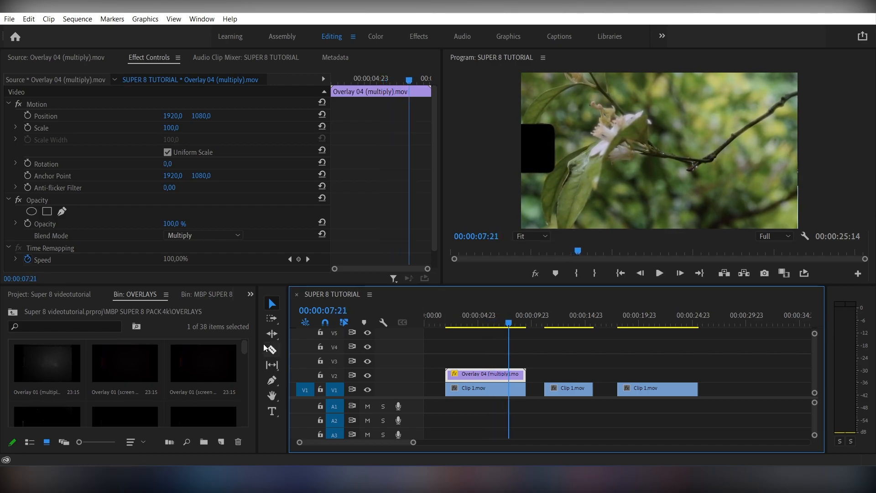
pyautogui.moveTo(246, 352); pyautogui.dragTo(222, 372)
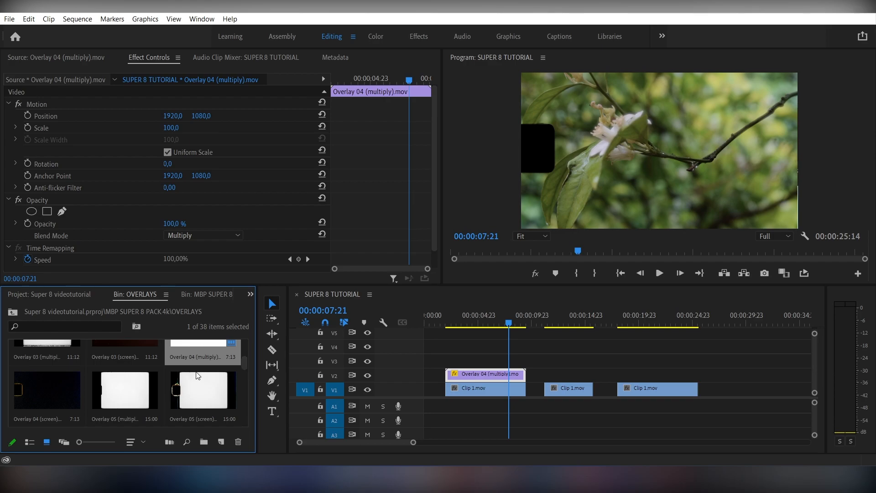
# Step: Load and preview Overlay 04 (screen).mov in the Source monitor
pyautogui.doubleClick(46, 390)
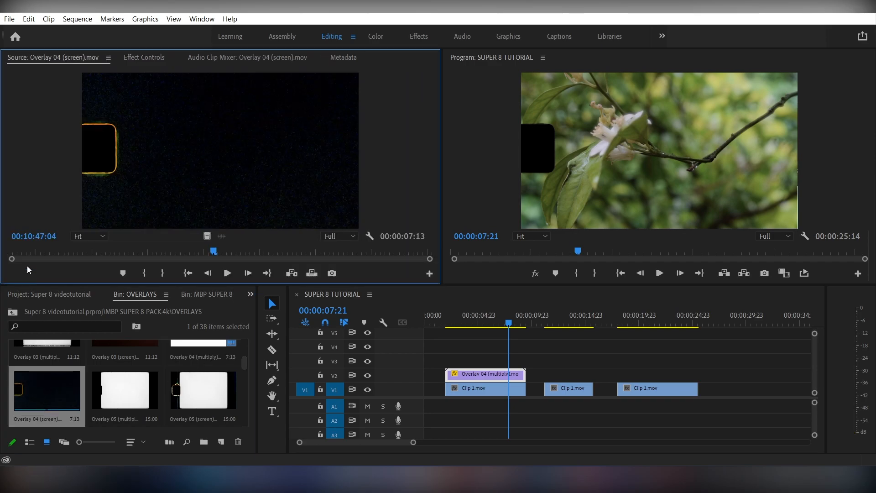
pyautogui.press('space')
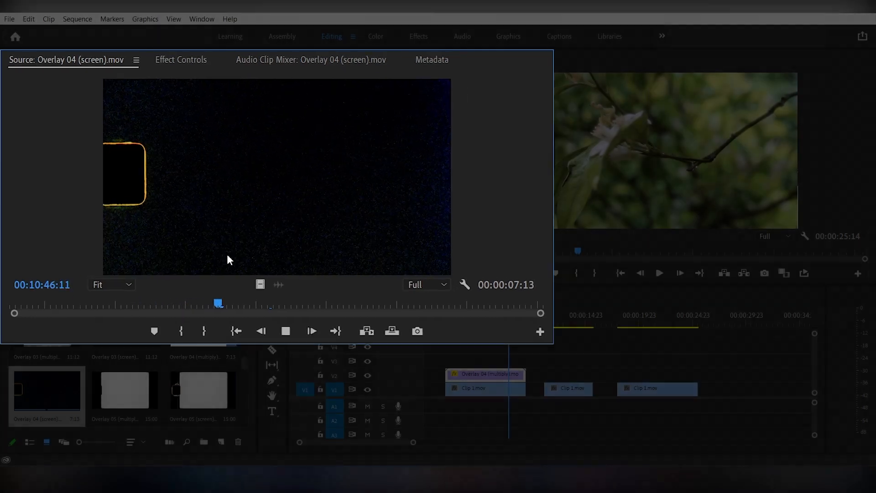
pyautogui.press('space')
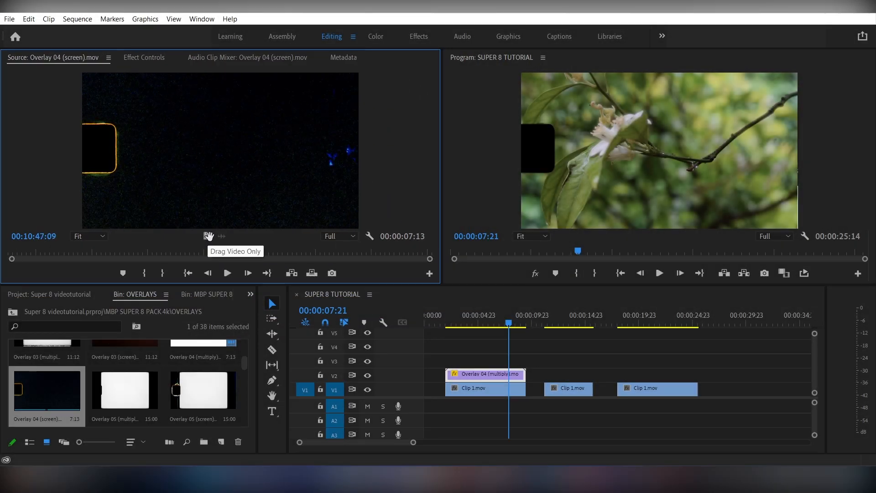
# Step: Put the screen overlay's video alone on V3 at the clip start and check it by scrubbing
pyautogui.moveTo(207, 236); pyautogui.dragTo(452, 361)
pyautogui.click(448, 318)
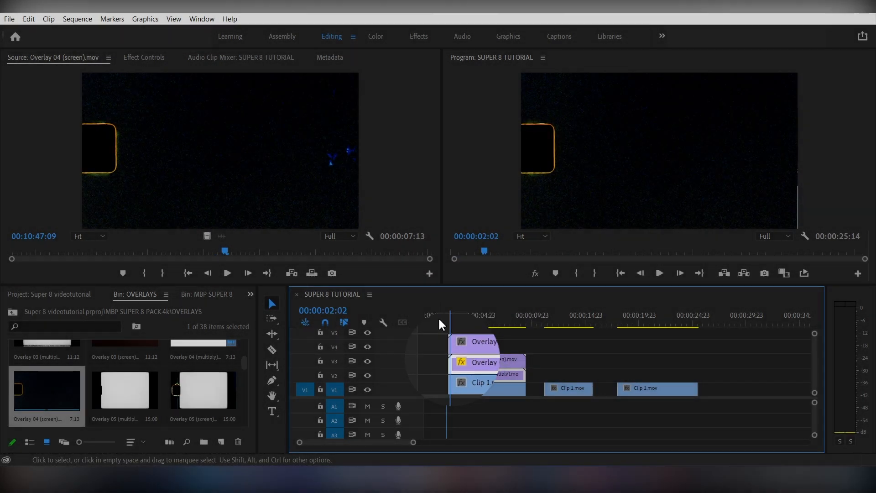
pyautogui.moveTo(447, 322); pyautogui.dragTo(477, 323)
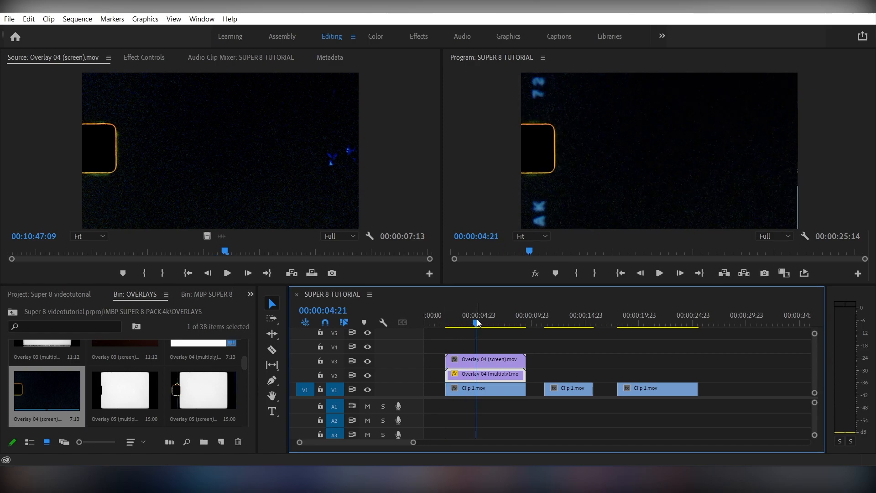
pyautogui.click(483, 359)
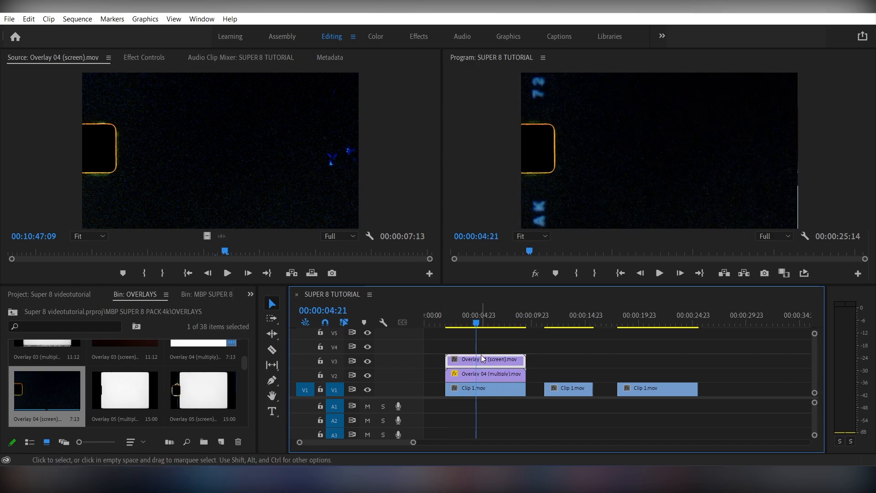
# Step: Set the V3 Overlay 04 (screen) clip's blend mode to Screen
pyautogui.click(150, 58)
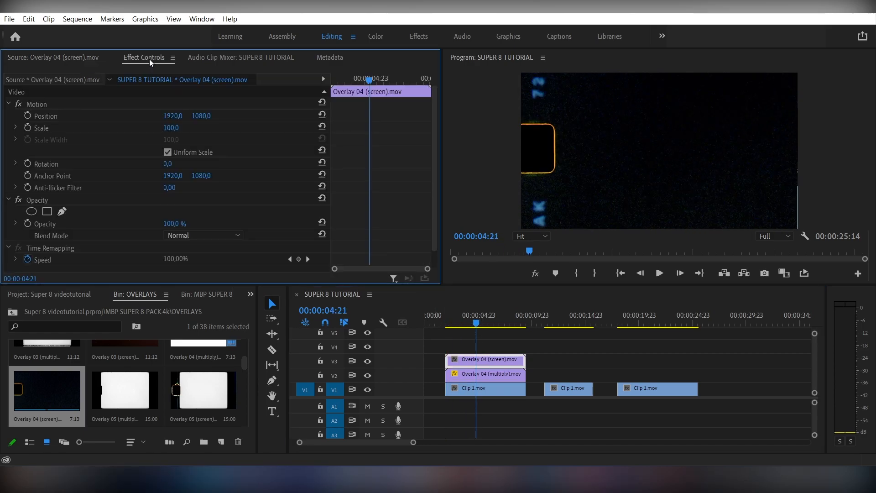
pyautogui.click(227, 236)
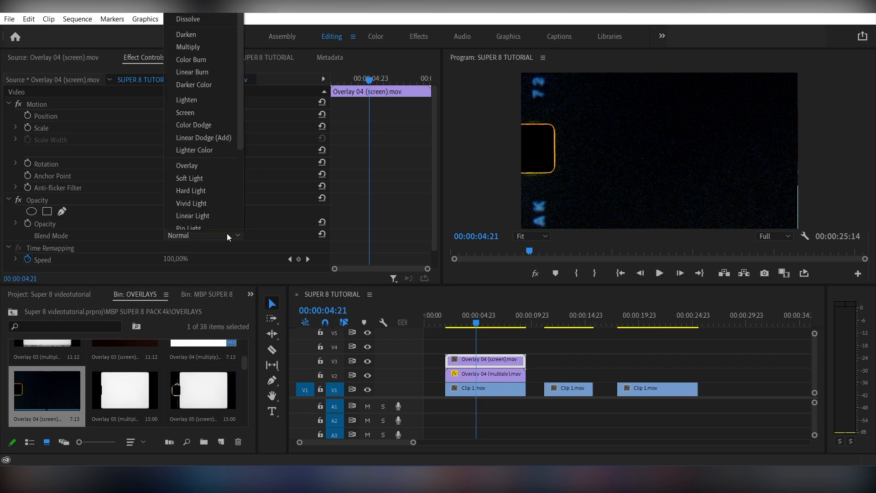
pyautogui.click(199, 114)
# Step: Preview both overlays from near the sequence start, then maximize the OVERLAYS bin
pyautogui.click(450, 316)
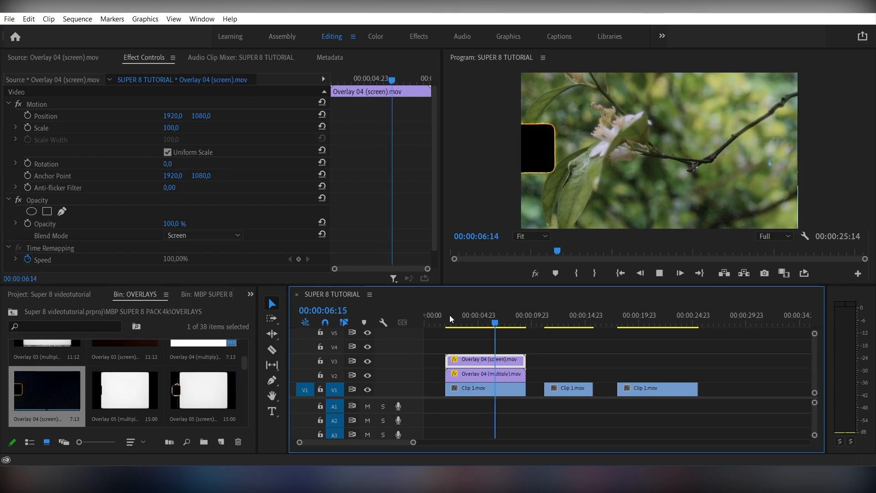
pyautogui.press('space')
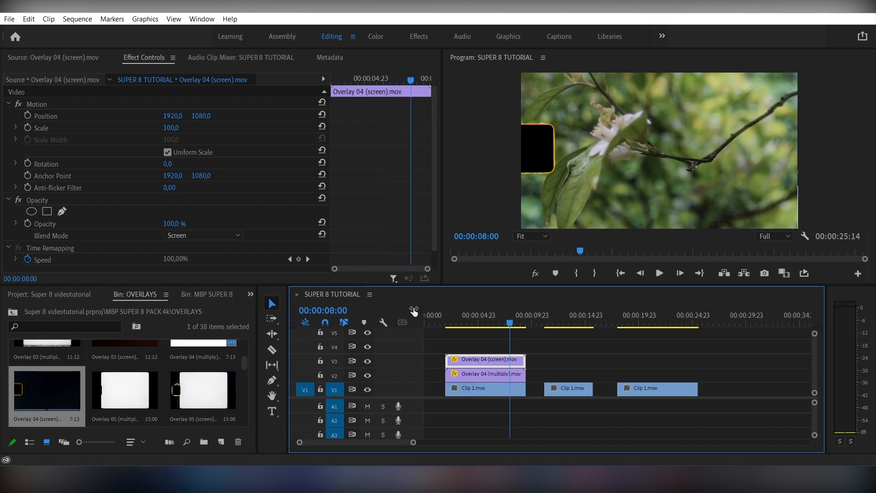
pyautogui.press('`')
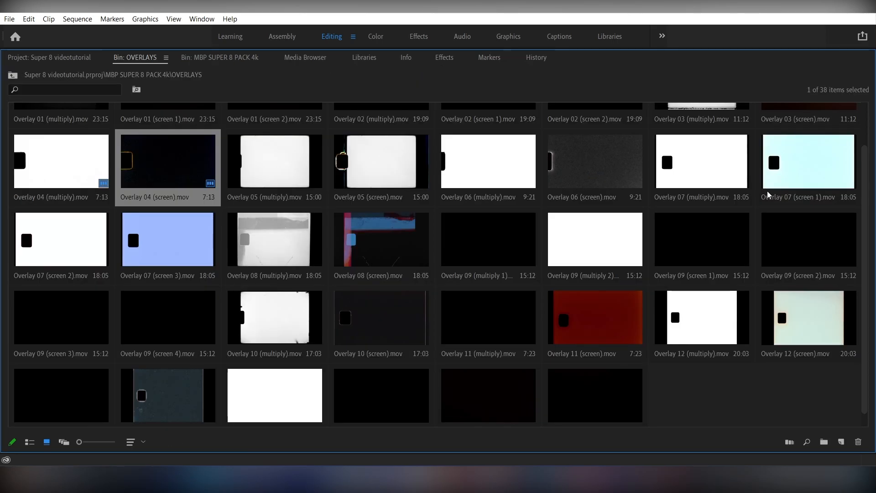
pyautogui.scroll(2, 869, 162)
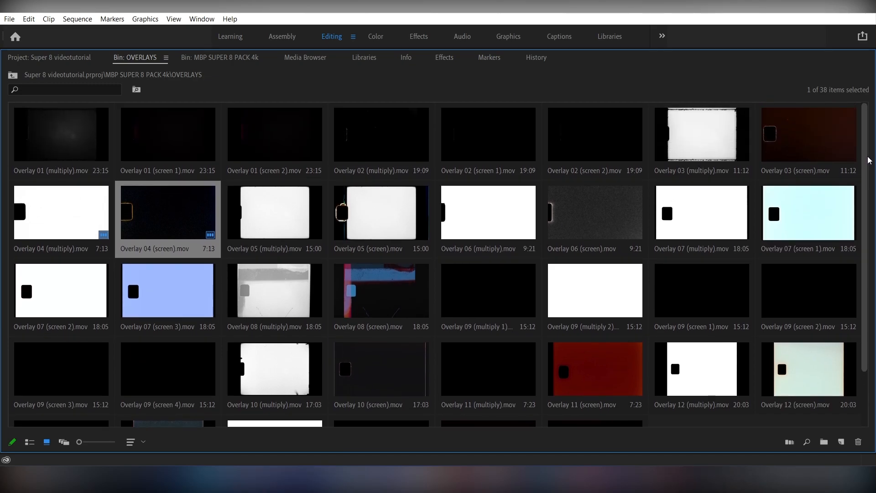
pyautogui.scroll(-2, 869, 181)
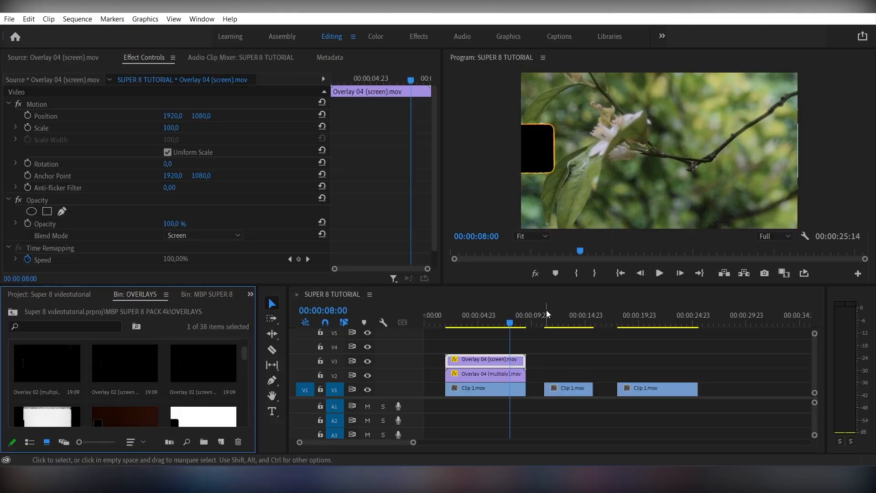
# Step: Scrub the playhead to about 19:02 on the last Clip 1 and return to the MBP SUPER 8 PACK 4k bin
pyautogui.moveTo(547, 314); pyautogui.dragTo(629, 320)
pyautogui.click(12, 312)
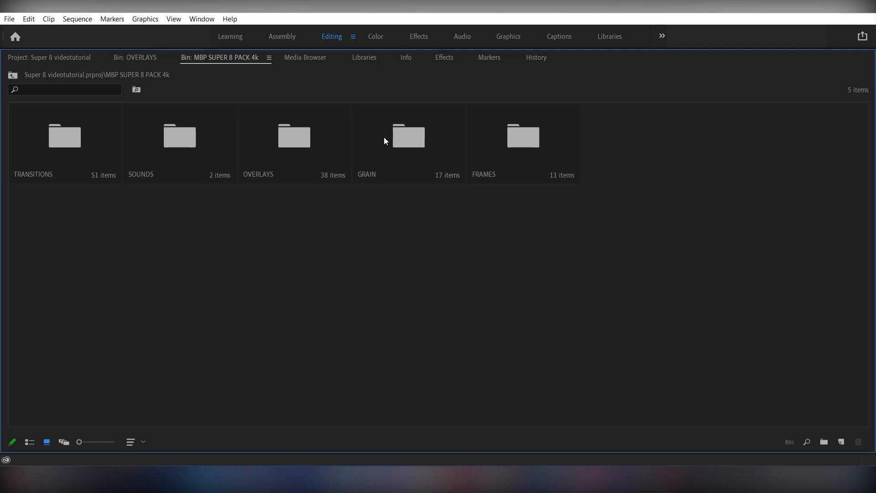
# Step: Open the GRAIN folder and preview Grain 02.mov in the Source monitor
pyautogui.doubleClick(385, 137)
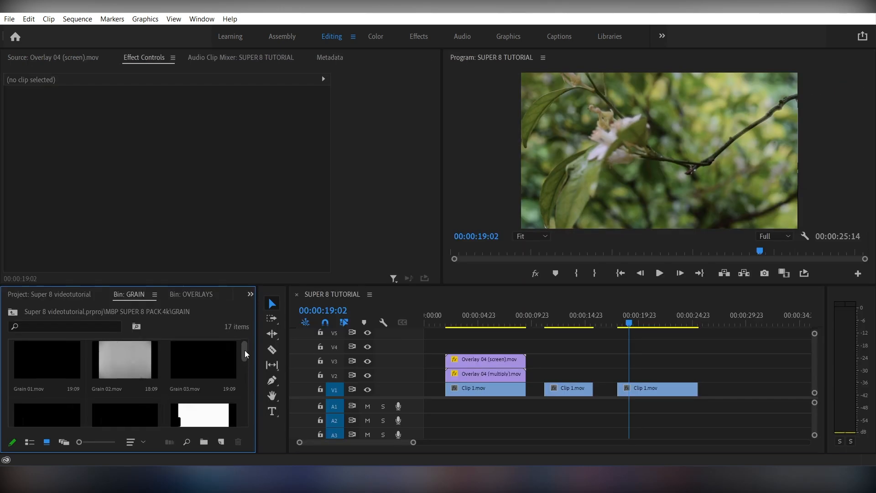
pyautogui.press('`')
pyautogui.moveTo(245, 350)
pyautogui.mouseDown()
pyautogui.moveTo(243, 406)
pyautogui.moveTo(249, 338)
pyautogui.mouseUp()
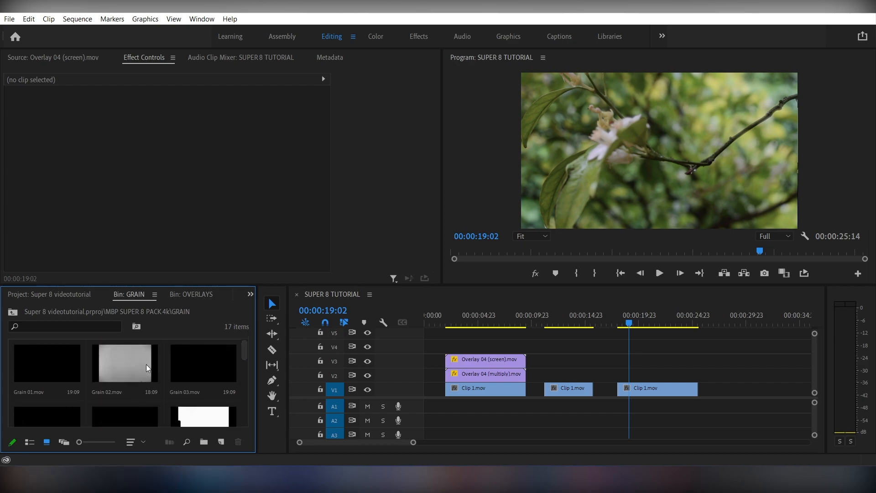
pyautogui.doubleClick(127, 365)
pyautogui.click(87, 250)
pyautogui.press('space')
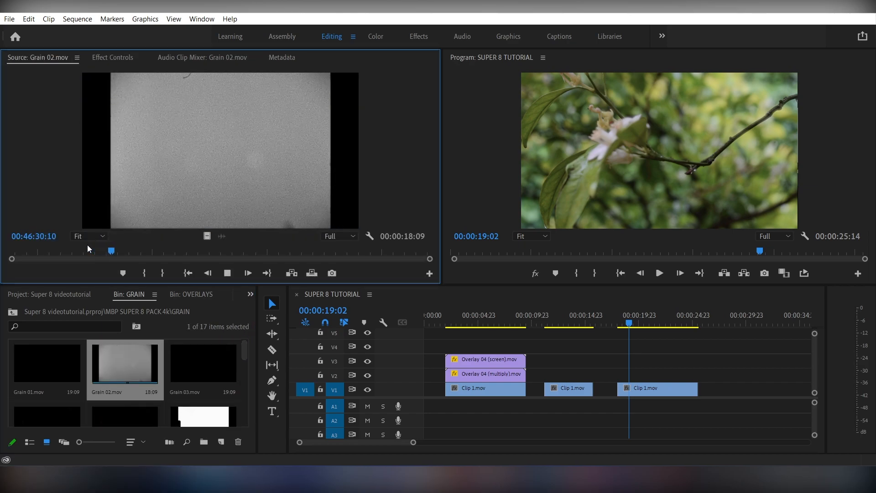
# Step: Place Grain 02's video on V2 at the playhead and trim it to end with the last Clip 1
pyautogui.moveTo(207, 236); pyautogui.dragTo(623, 373)
pyautogui.scroll(-5, 618, 378)
pyautogui.scroll(6, 728, 372)
pyautogui.moveTo(762, 374); pyautogui.dragTo(647, 373)
pyautogui.click(589, 373)
# Step: Set Grain 02.mov to Overlay blend and Scale 131, then preview the grain
pyautogui.click(111, 51)
pyautogui.click(185, 236)
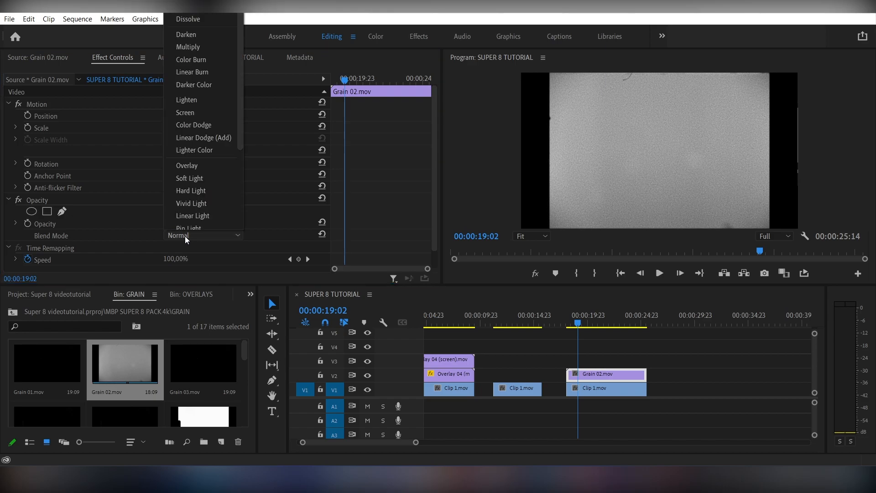
pyautogui.click(190, 165)
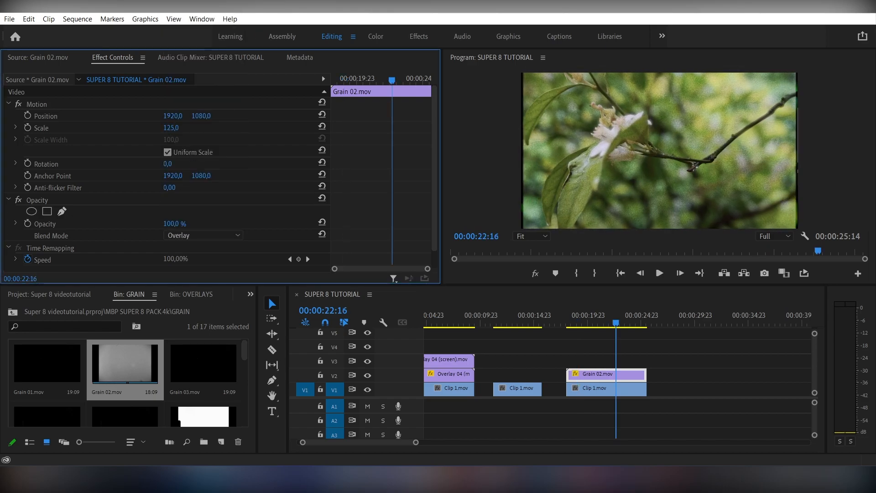
pyautogui.click(574, 325)
pyautogui.press('space')
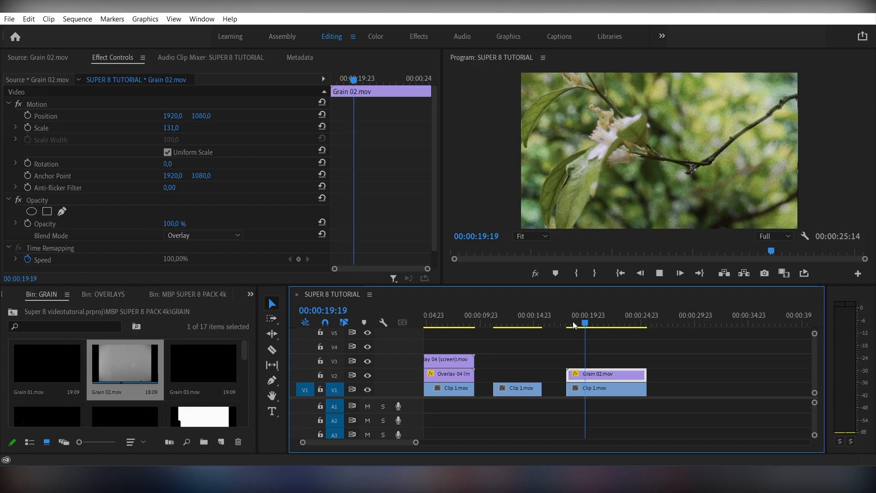
pyautogui.press('space')
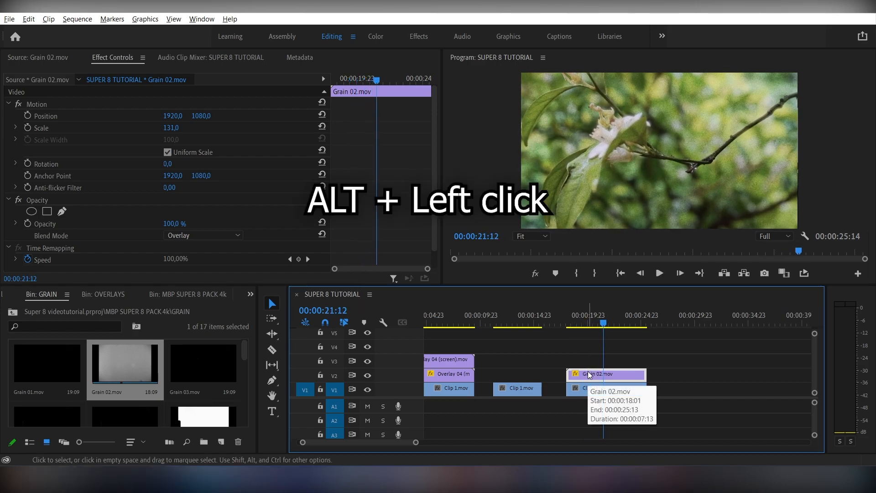
# Step: Duplicate the grain clip onto V3 and switch the grain's blend mode to Soft Light
pyautogui.moveTo(589, 375); pyautogui.dragTo(590, 362)
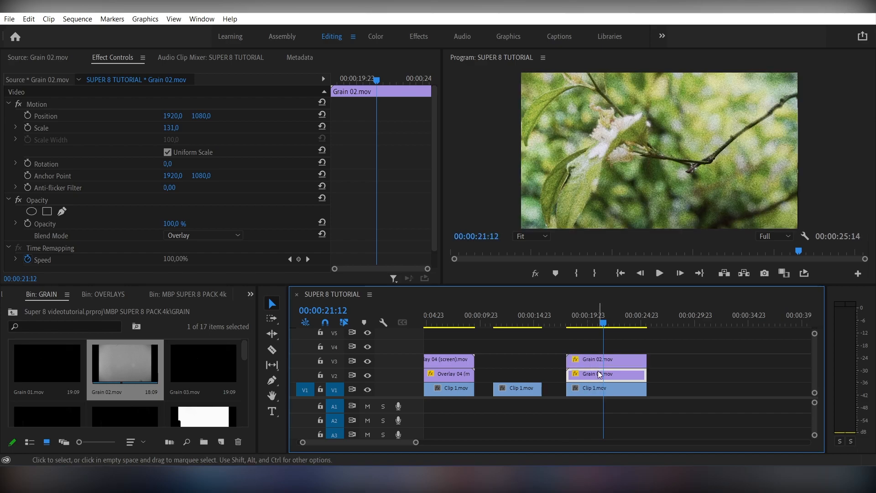
pyautogui.click(219, 235)
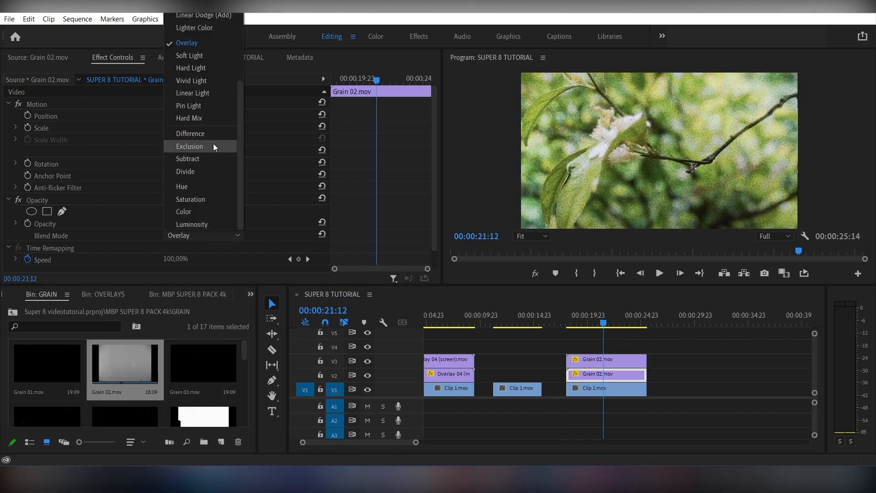
pyautogui.click(201, 56)
# Step: Set the V3 grain copy to Screen blend mode at 10% opacity
pyautogui.click(607, 360)
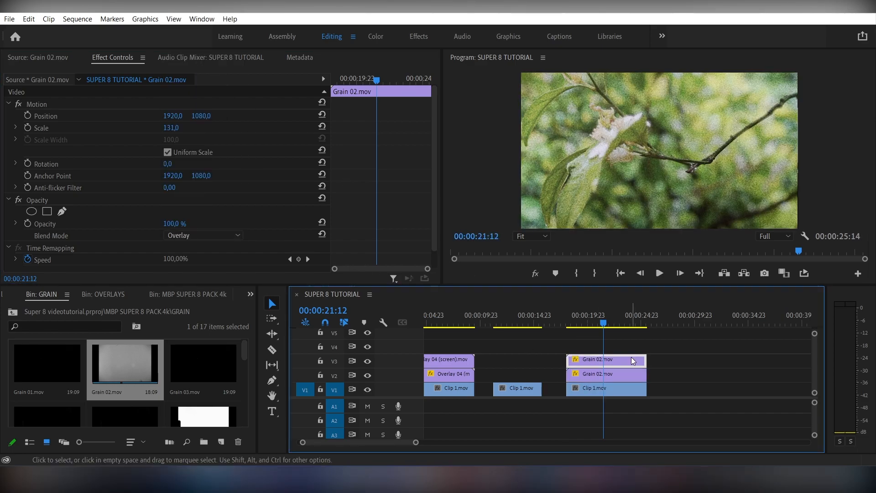
pyautogui.click(189, 236)
pyautogui.scroll(3, 196, 114)
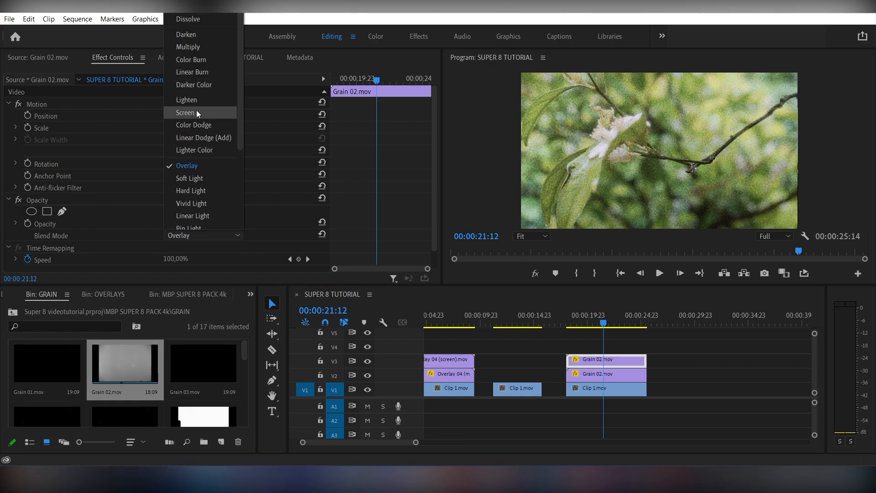
pyautogui.click(197, 114)
pyautogui.write('1')
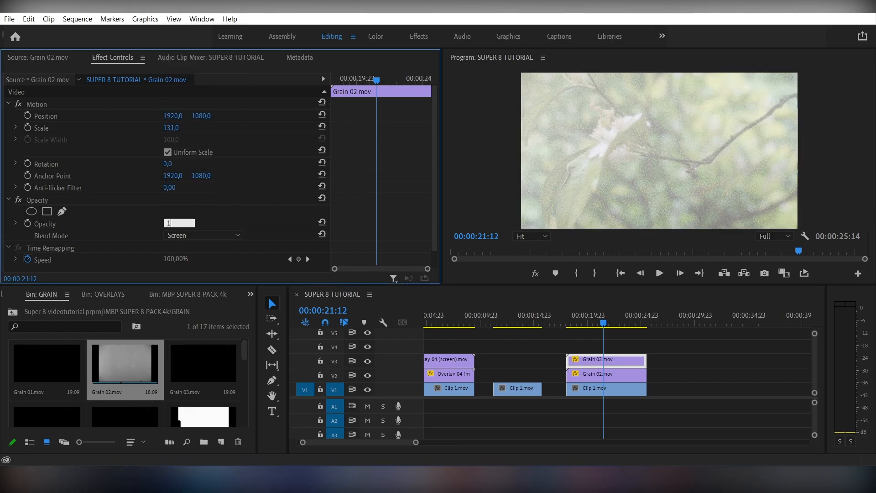
pyautogui.write('0')
pyautogui.press('Return')
# Step: Preview the grain from 19:08 in a maximized Program monitor, then return to the pack's main bin
pyautogui.click(581, 323)
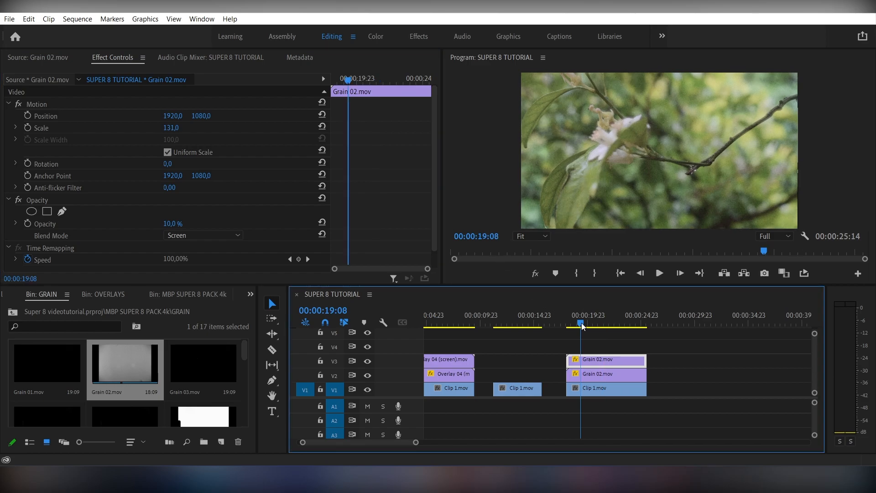
pyautogui.press('`')
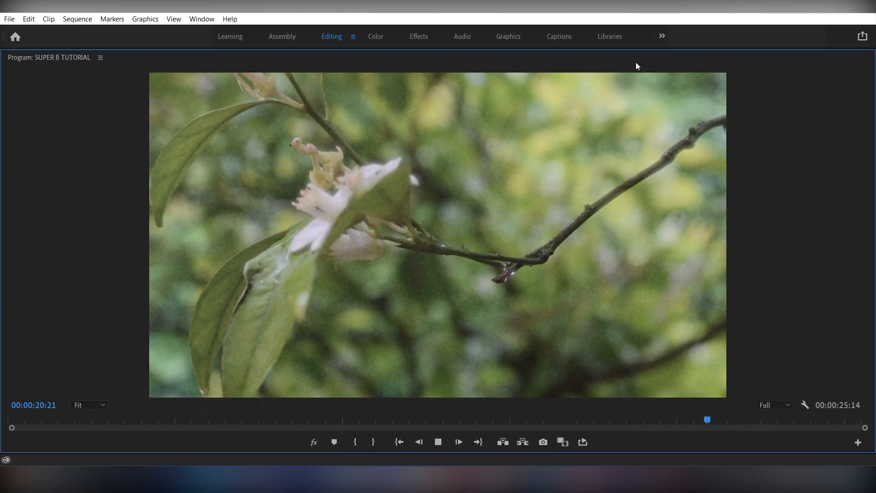
pyautogui.press('`')
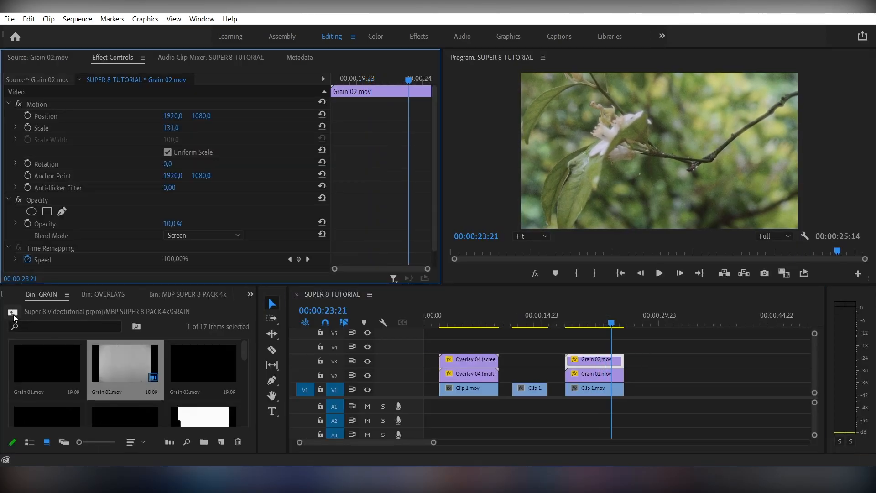
pyautogui.click(13, 313)
# Step: Put Frame 09's video from the FRAMES bin on V4, trimmed to end with the first clip
pyautogui.press('`')
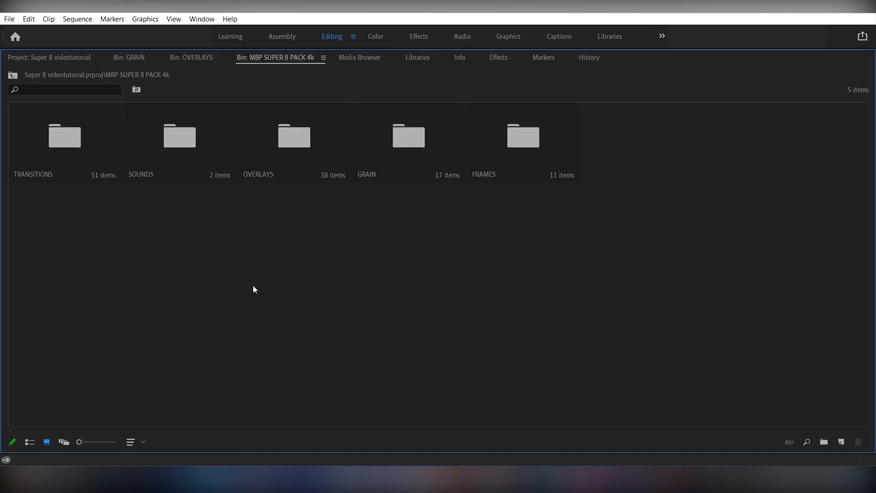
pyautogui.doubleClick(523, 163)
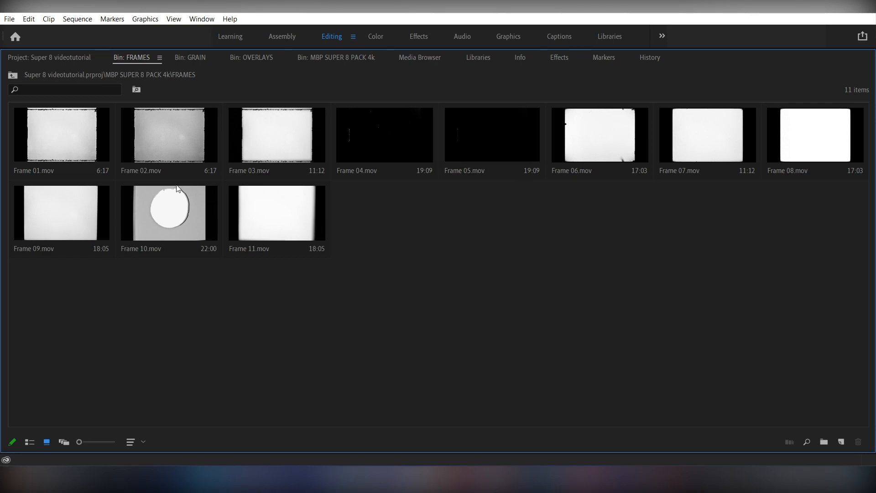
pyautogui.press('`')
pyautogui.scroll(-3, 243, 385)
pyautogui.doubleClick(207, 380)
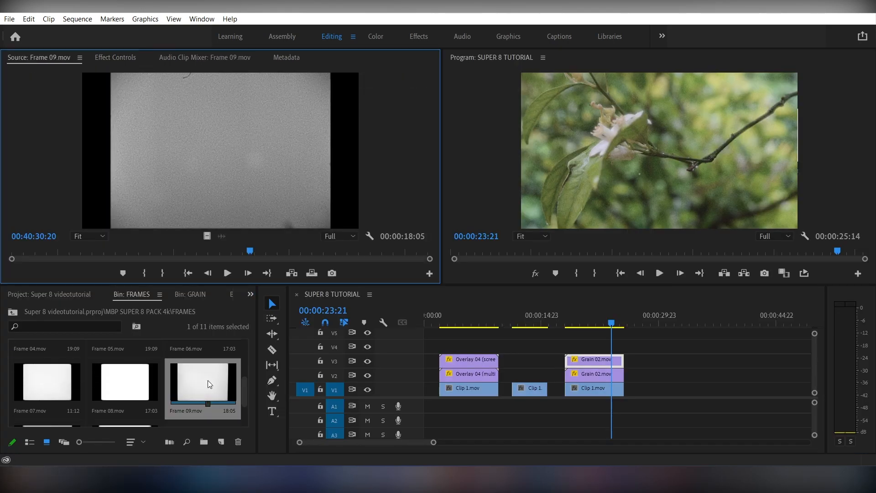
pyautogui.moveTo(207, 236); pyautogui.dragTo(440, 346)
pyautogui.moveTo(582, 345); pyautogui.dragTo(499, 346)
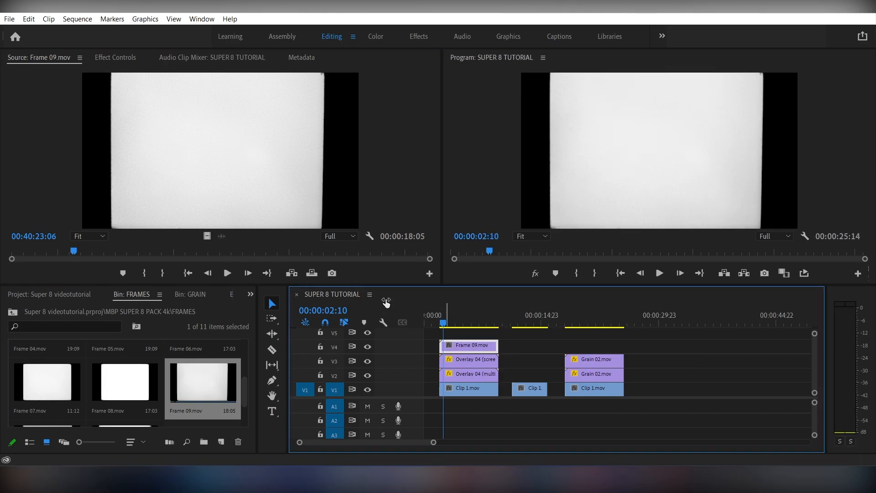
# Step: Blend Frame 09 in Multiply mode and play the sequence to review the border
pyautogui.click(99, 58)
pyautogui.click(200, 237)
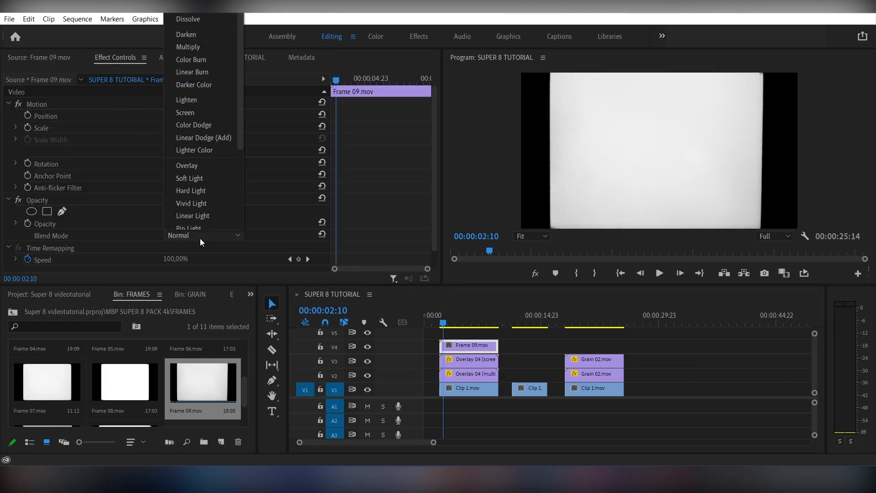
pyautogui.click(204, 47)
pyautogui.click(442, 310)
pyautogui.press('space')
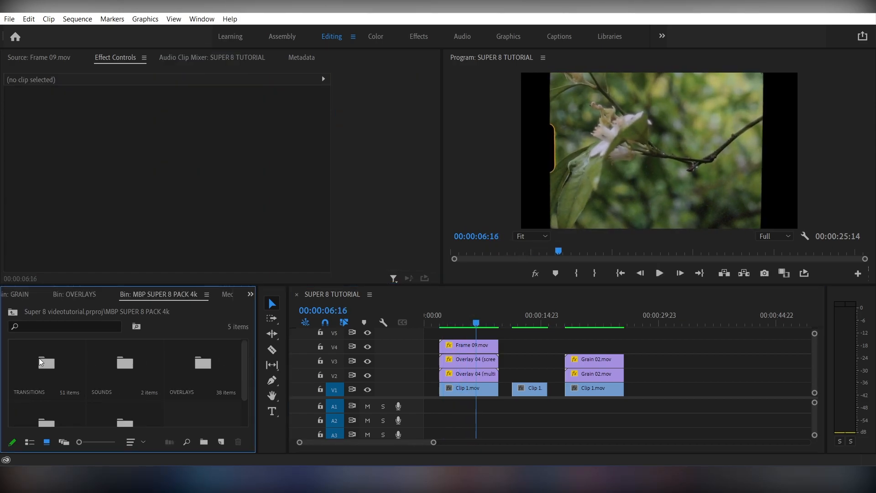
# Step: Browse the TRANSITIONS bin thumbnails and move the playhead back to about 08:11
pyautogui.doubleClick(38, 359)
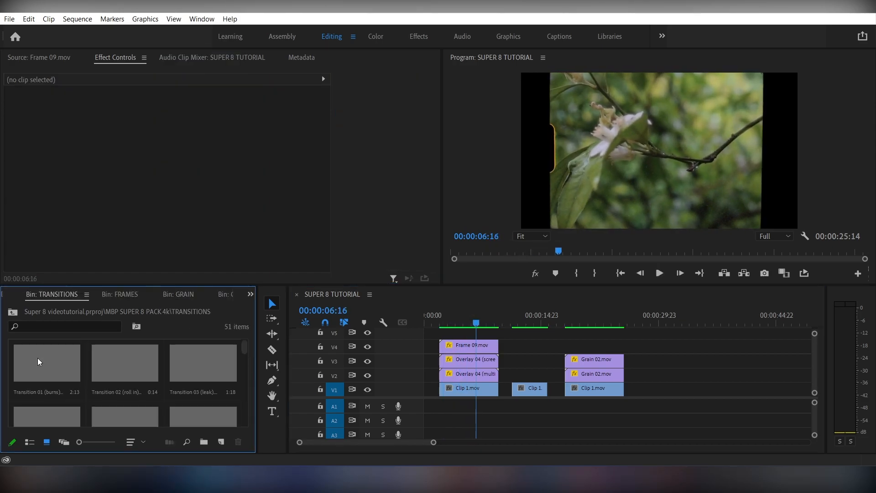
pyautogui.moveTo(245, 349)
pyautogui.mouseDown()
pyautogui.moveTo(245, 368)
pyautogui.moveTo(247, 348)
pyautogui.mouseUp()
pyautogui.press('`')
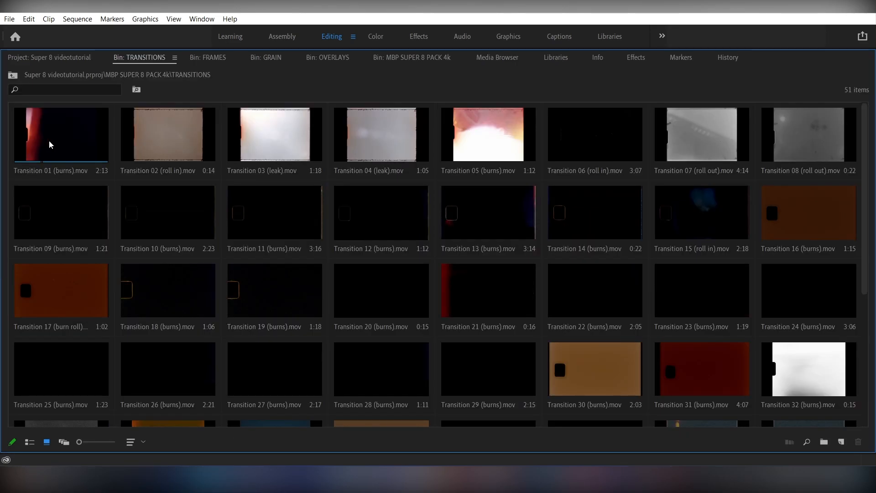
pyautogui.press('`')
pyautogui.moveTo(509, 315); pyautogui.dragTo(492, 314)
# Step: Mark a 21-frame burn in Transition 01 (burns), drop it on V5 at the cut, and play it
pyautogui.doubleClick(41, 364)
pyautogui.click(115, 254)
pyautogui.press('i')
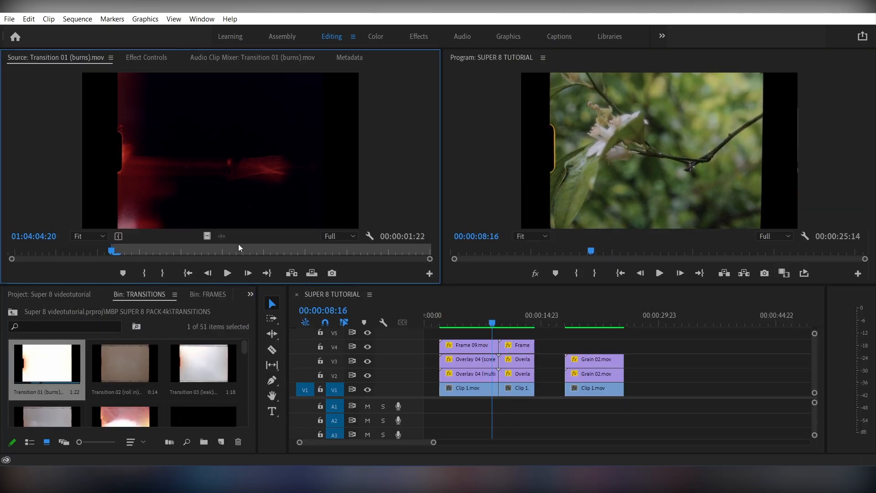
pyautogui.click(251, 250)
pyautogui.press('o')
pyautogui.moveTo(428, 302); pyautogui.dragTo(499, 336)
pyautogui.press('space')
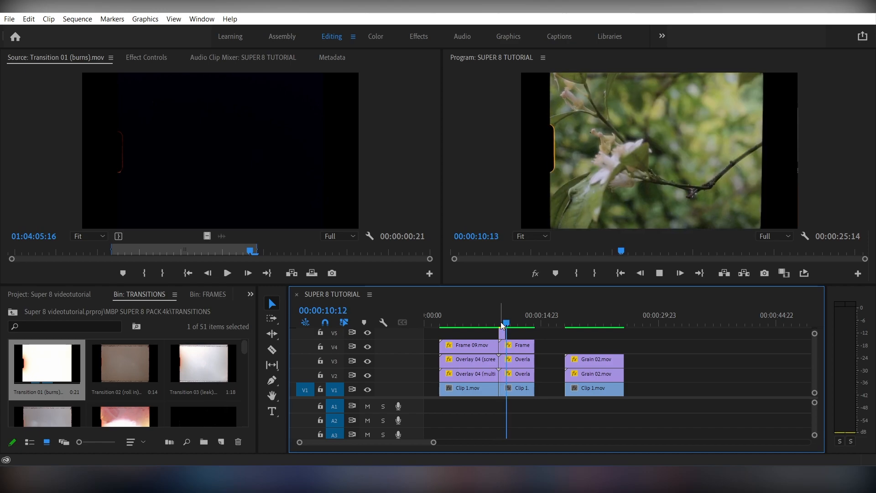
pyautogui.press('space')
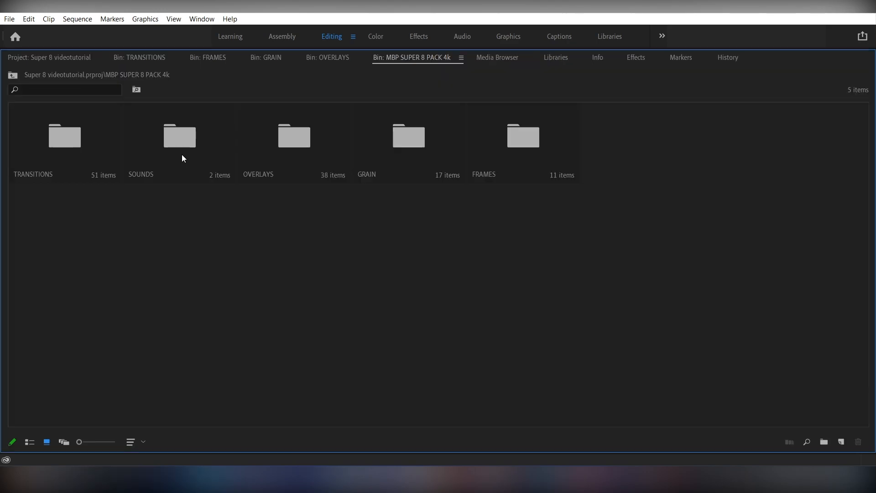
# Step: Browse the FILM SOUNDS and TRANSITIONS SOUNDS folders inside the SOUNDS bin
pyautogui.click(182, 158)
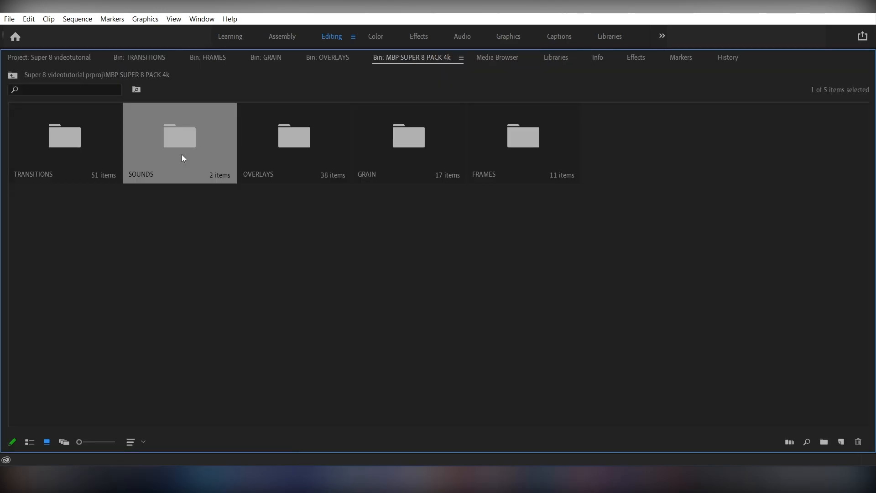
pyautogui.doubleClick(183, 158)
pyautogui.doubleClick(169, 131)
pyautogui.click(13, 75)
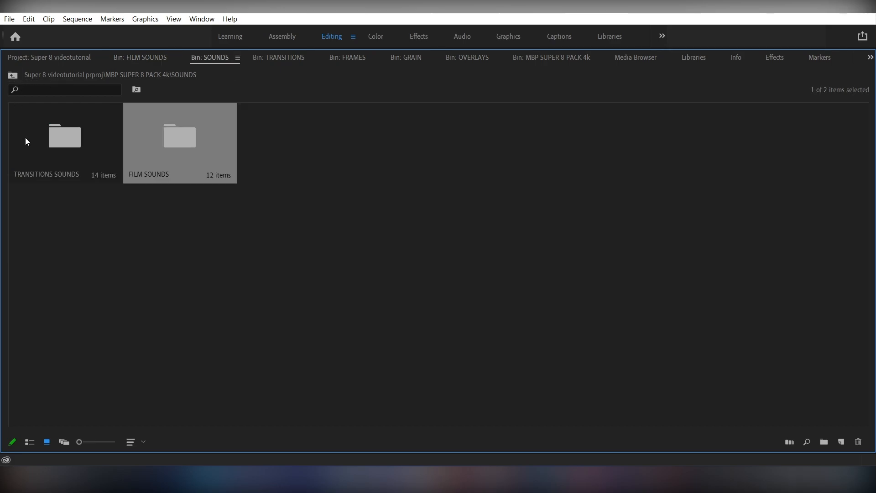
pyautogui.doubleClick(27, 139)
pyautogui.click(12, 75)
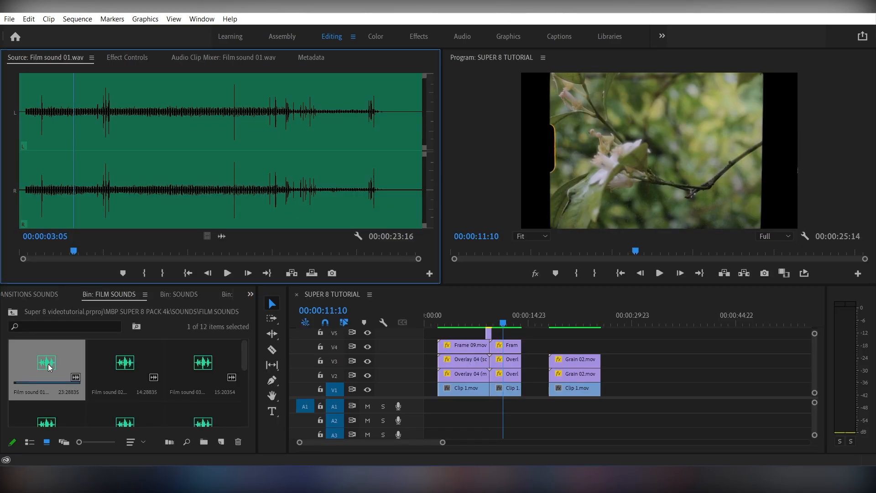
# Step: Put a 3:06 excerpt of Film sound 01 on A1 near the cut and play it back
pyautogui.press('o')
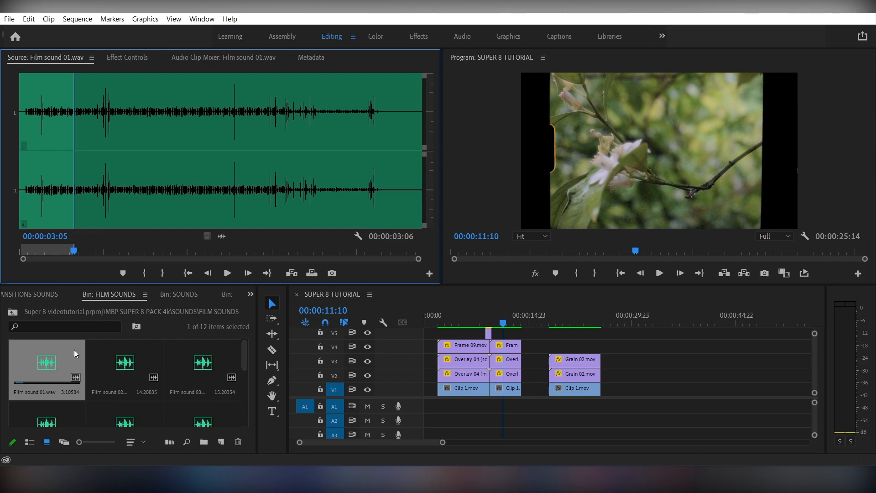
pyautogui.moveTo(222, 236); pyautogui.dragTo(493, 409)
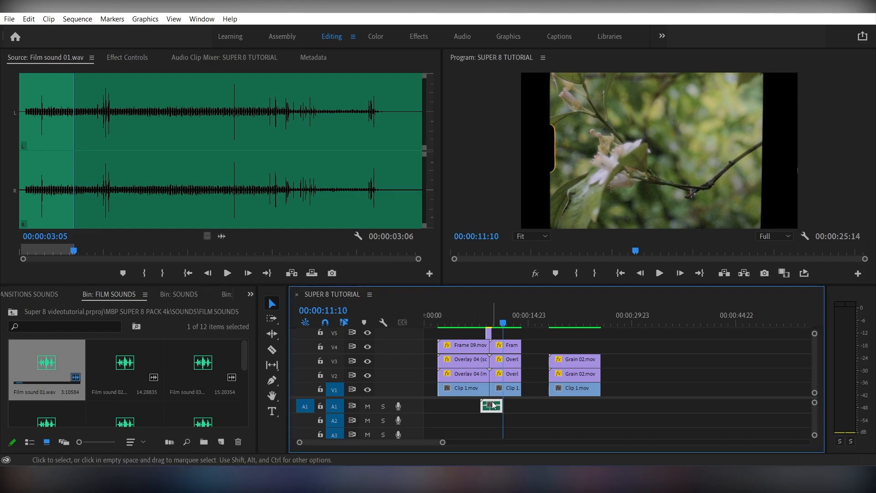
pyautogui.click(482, 314)
pyautogui.press('space')
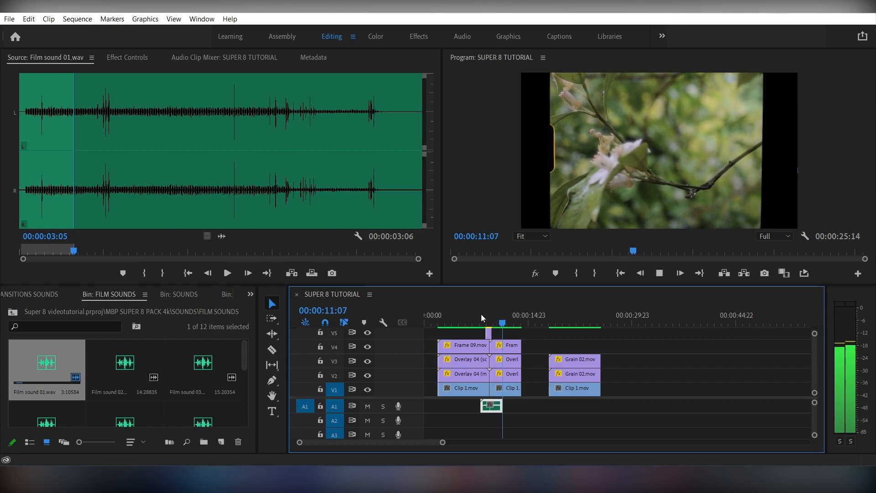
pyautogui.press('space')
# Step: Extend Film sound 01.wav on A1 to the end of the last clip
pyautogui.moveTo(501, 405); pyautogui.dragTo(548, 408)
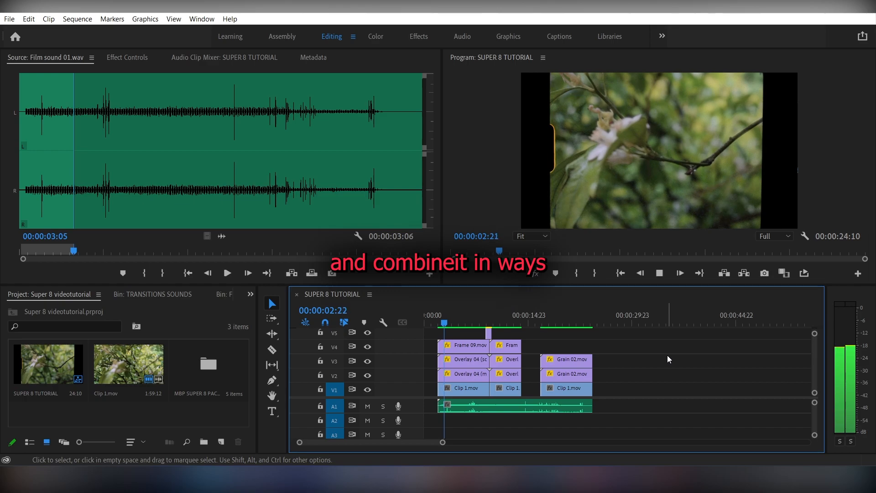